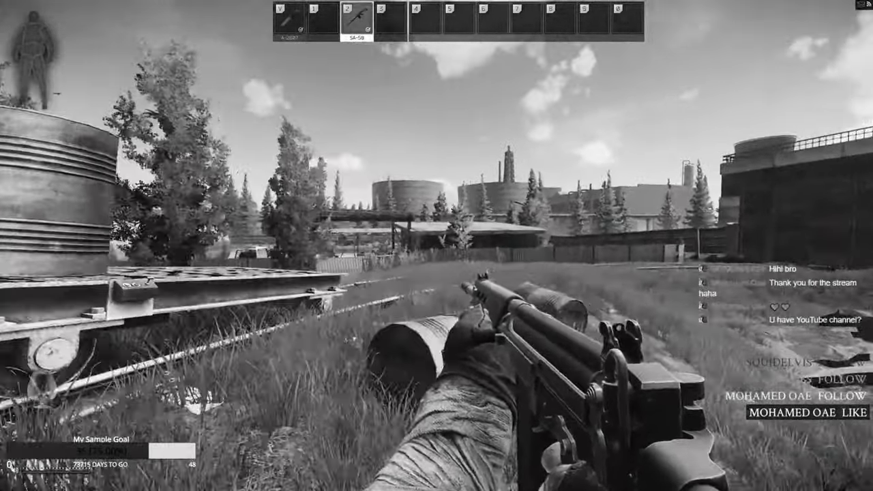
# - Walk to the rubble and search the medbag lying inside the concrete ring
pyautogui.press('w')
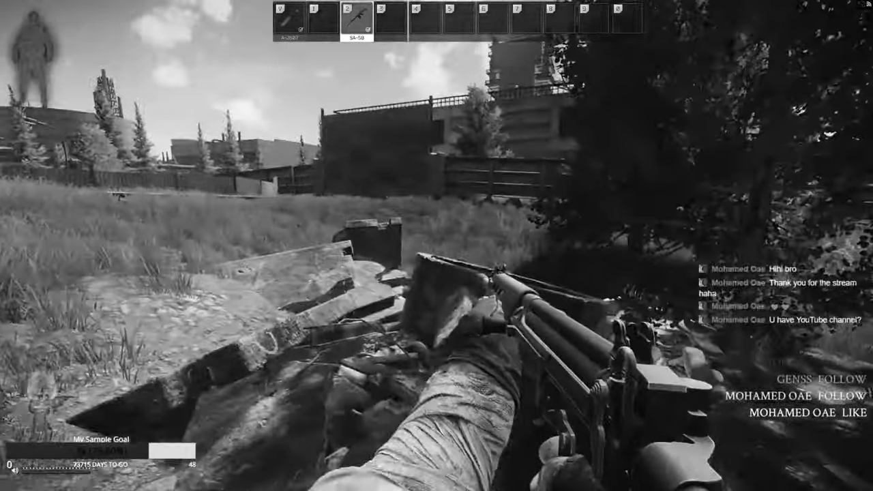
pyautogui.press('w')
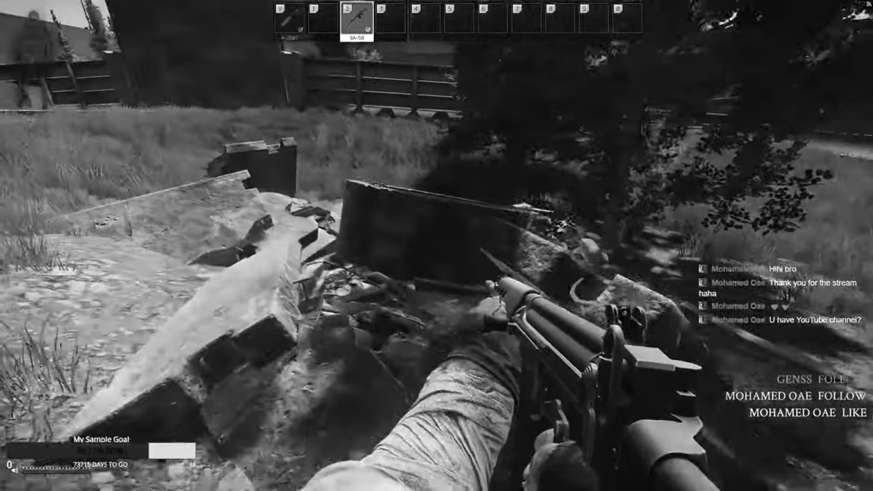
pyautogui.press('w')
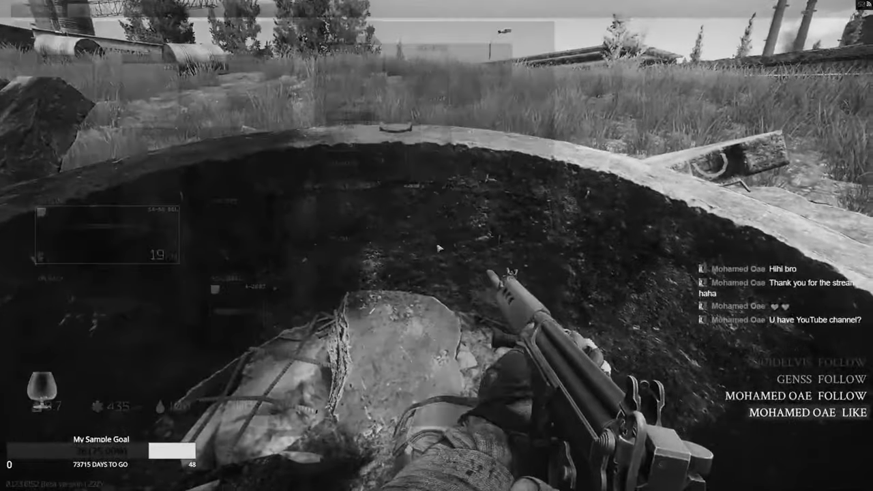
pyautogui.press('f')
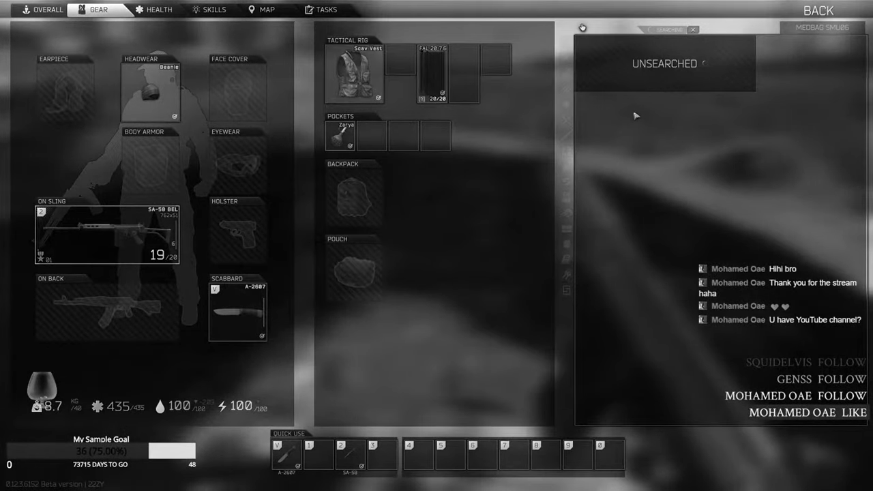
pyautogui.press('Tab')
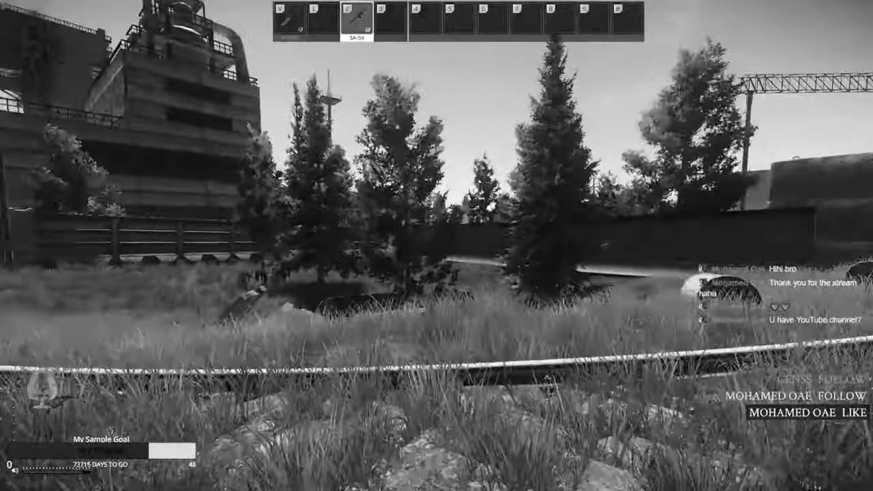
# - Approach the concrete ring again from the grass and check the contents of the medbag inside it
pyautogui.press('x')
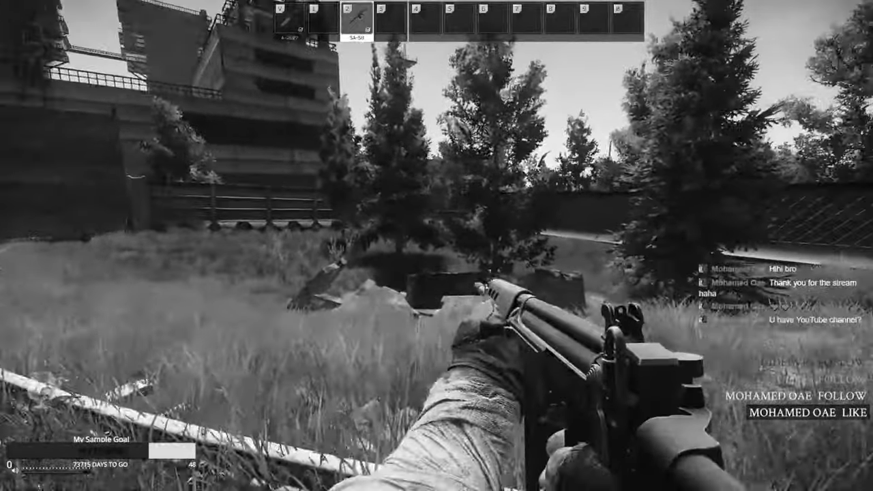
pyautogui.press('w')
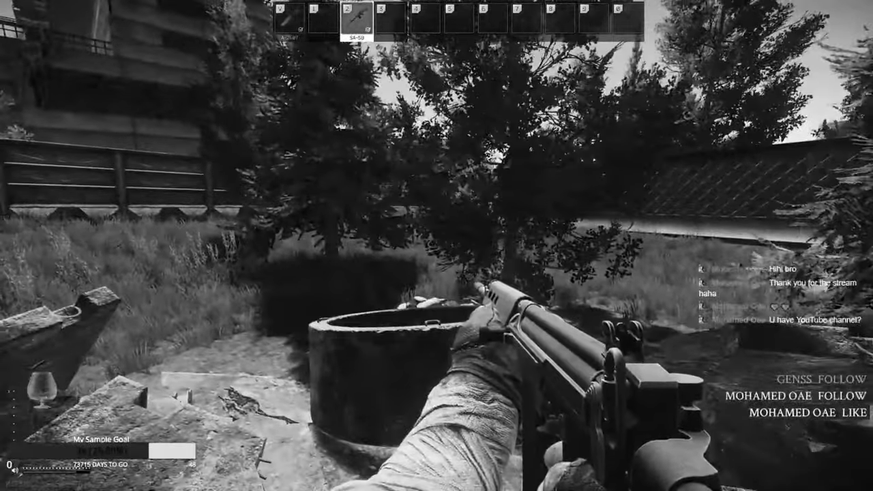
pyautogui.press('w')
pyautogui.press('w')
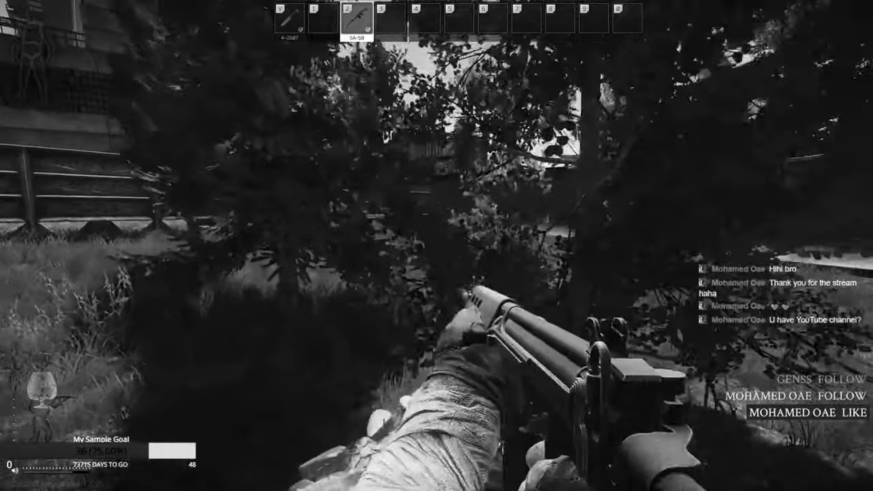
pyautogui.press('w')
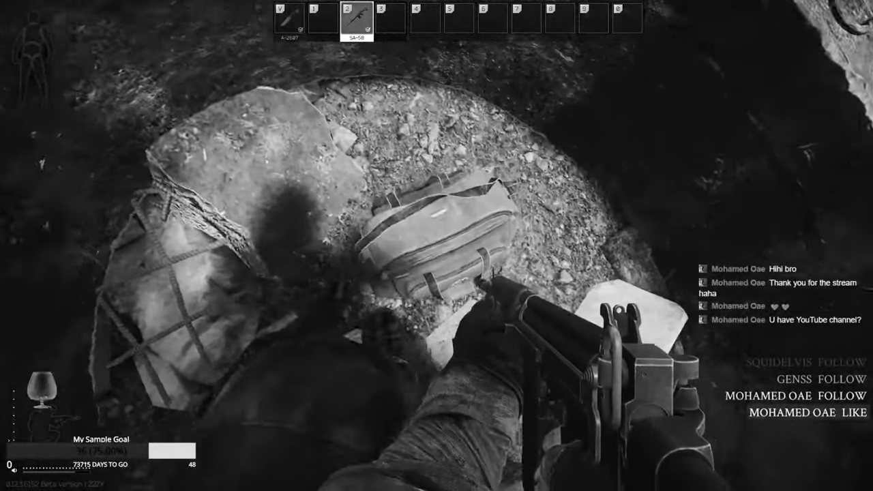
pyautogui.press('Tab')
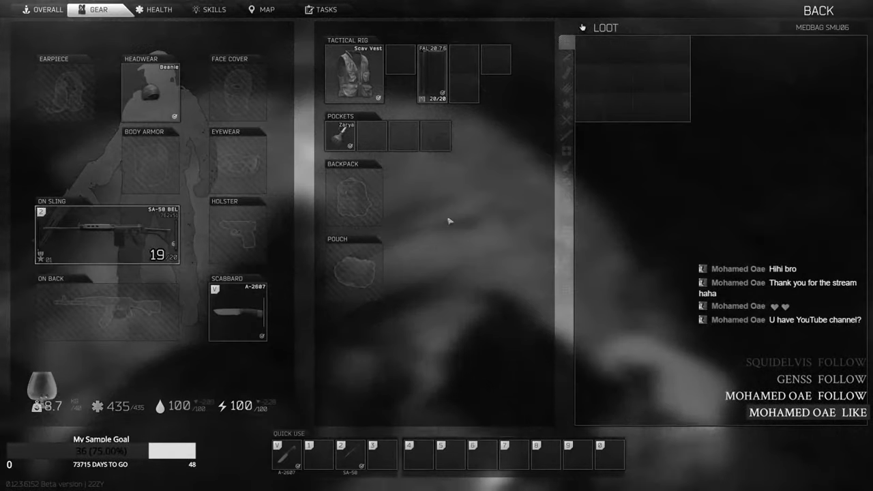
pyautogui.press('Tab')
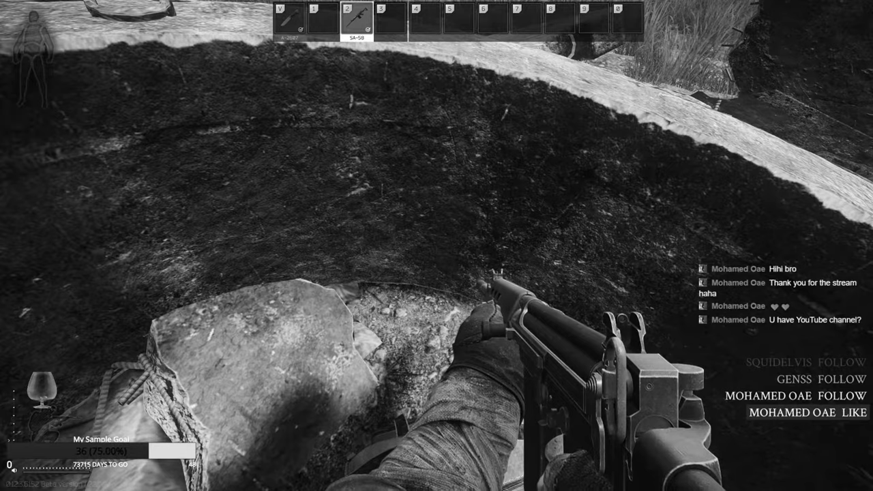
# - Bring up the game's settings and review the general game, graphics and sound options
pyautogui.press('Escape')
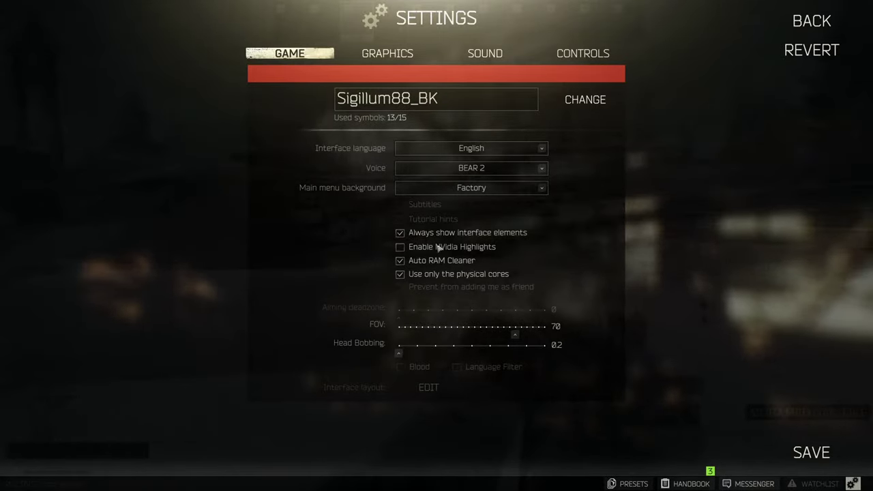
pyautogui.click(390, 56)
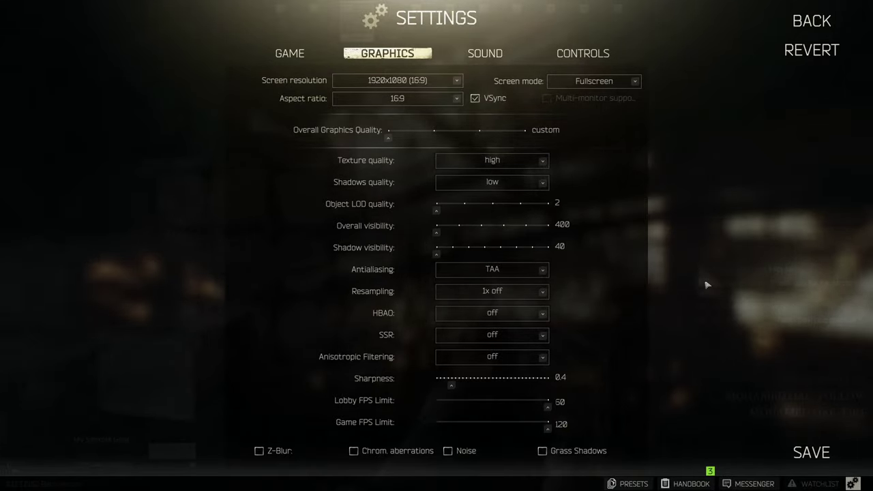
pyautogui.click(484, 54)
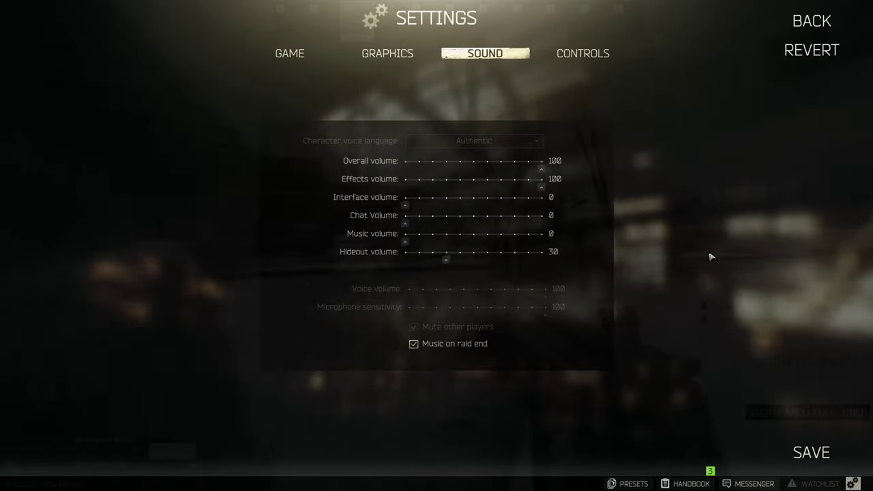
# - Review the complete list of control key bindings and press types, from movement down to the icons toggle
pyautogui.click(566, 56)
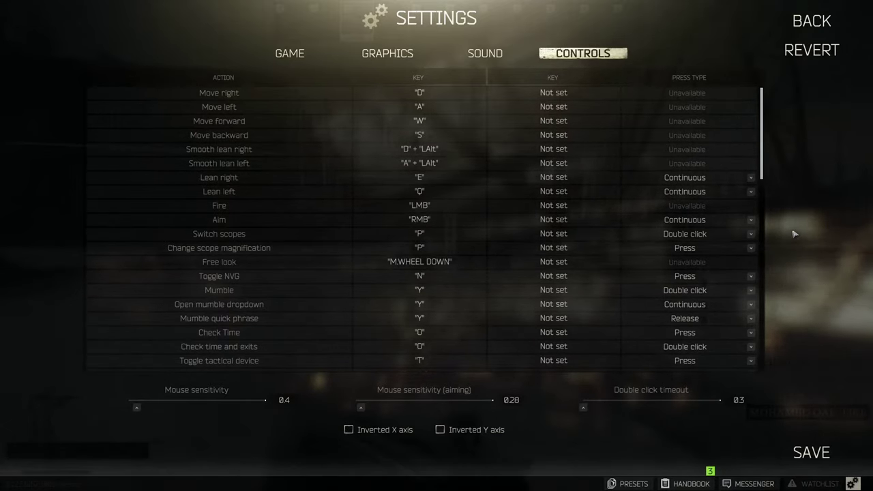
pyautogui.scroll(-1, 661, 217)
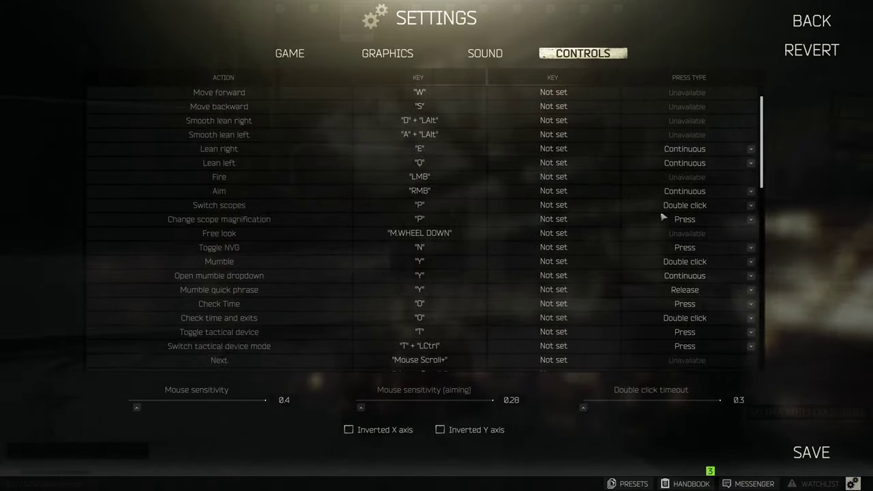
pyautogui.scroll(-1, 661, 217)
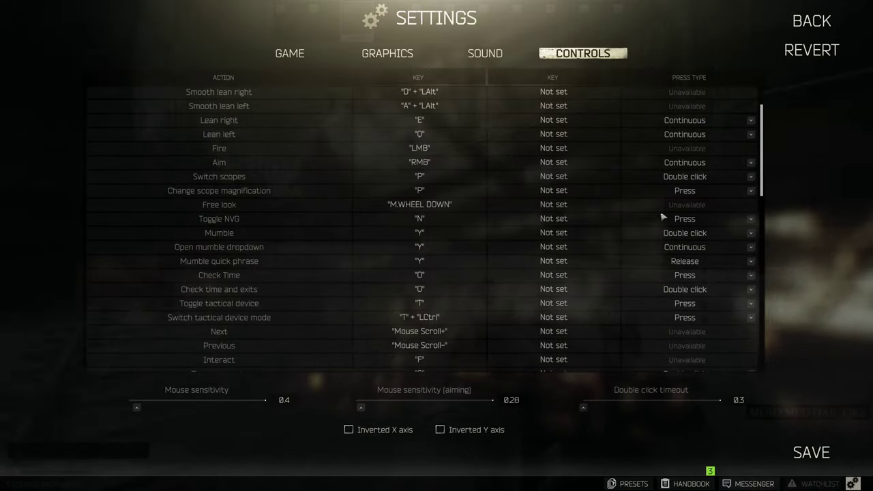
pyautogui.scroll(-1, 662, 217)
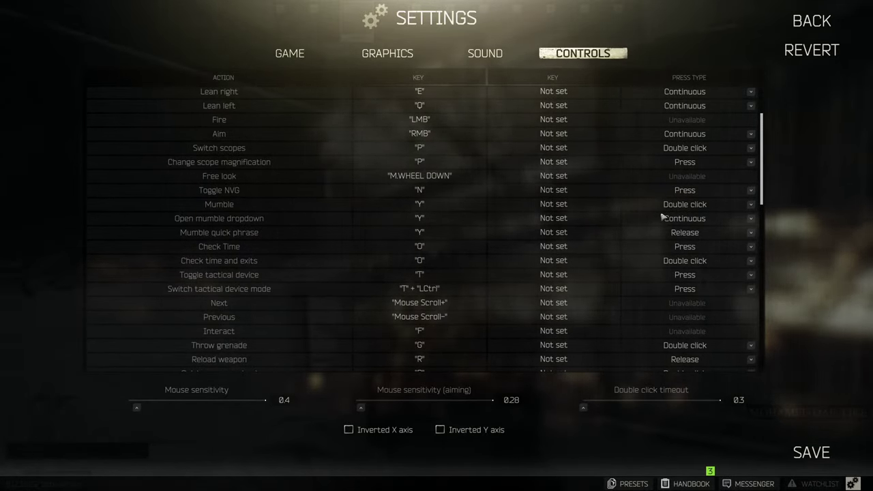
pyautogui.scroll(-1, 661, 217)
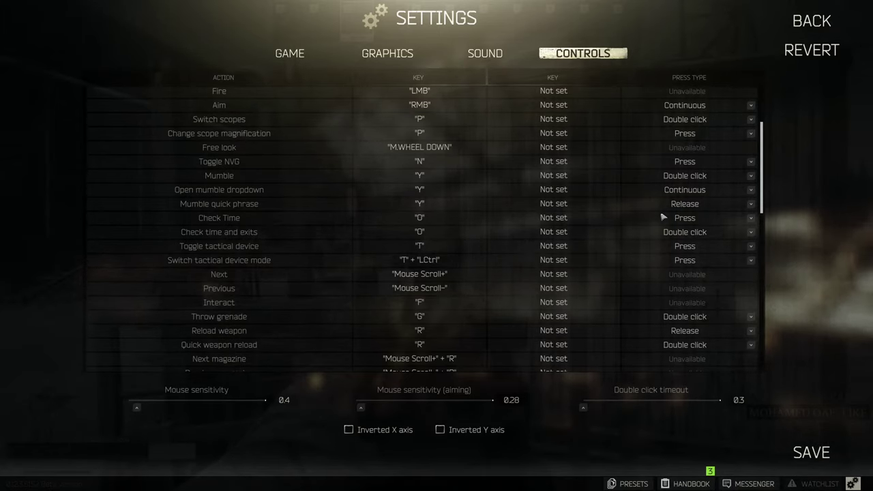
pyautogui.scroll(-1, 661, 217)
pyautogui.scroll(-1, 662, 217)
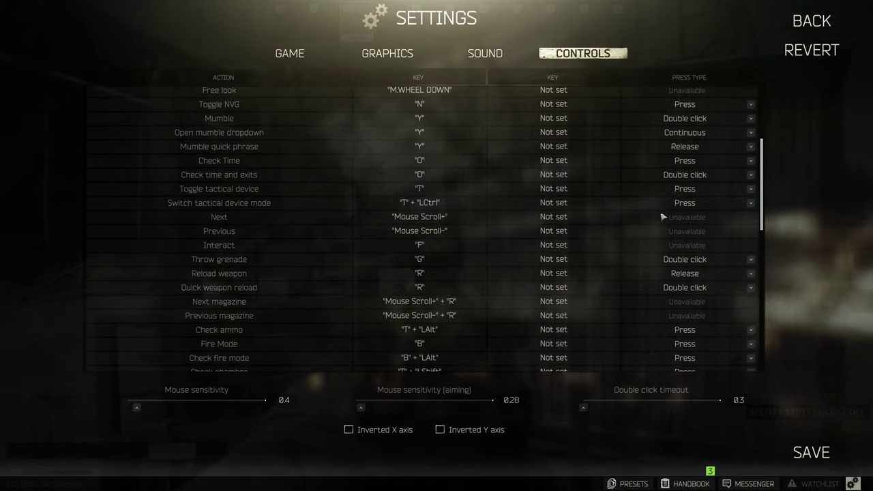
pyautogui.scroll(-1, 662, 217)
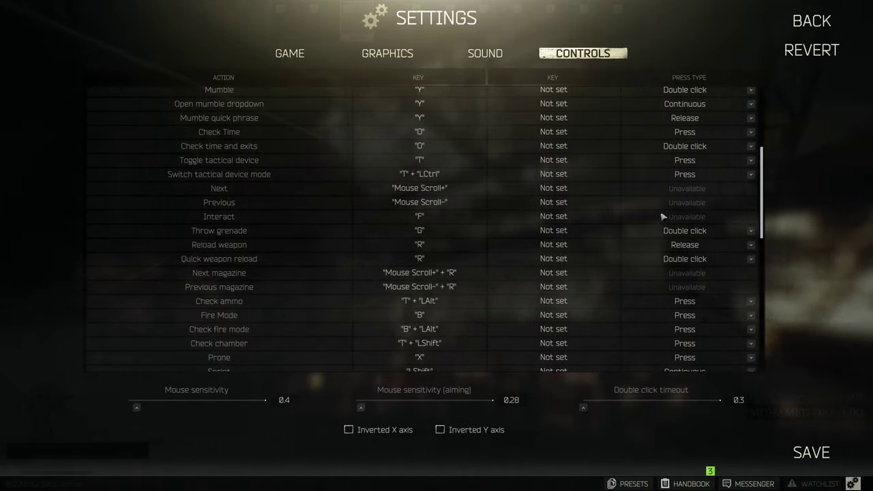
pyautogui.scroll(-1, 662, 217)
pyautogui.scroll(-1, 662, 217)
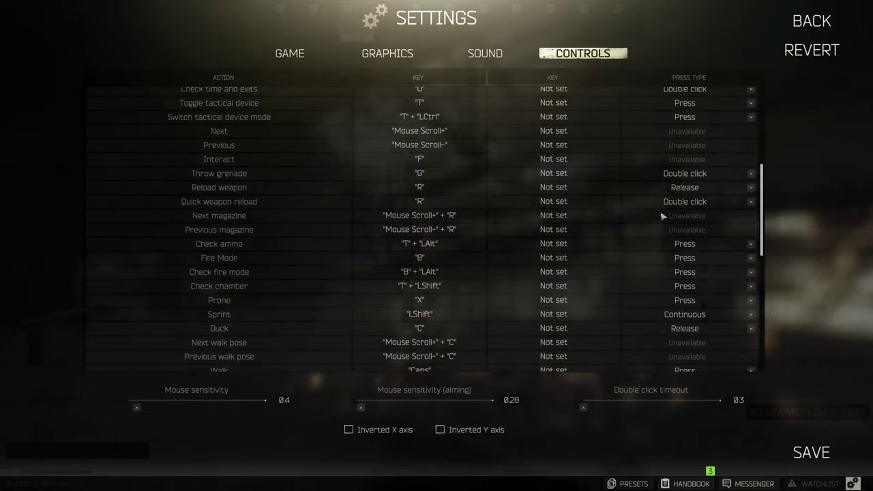
pyautogui.scroll(-1, 662, 217)
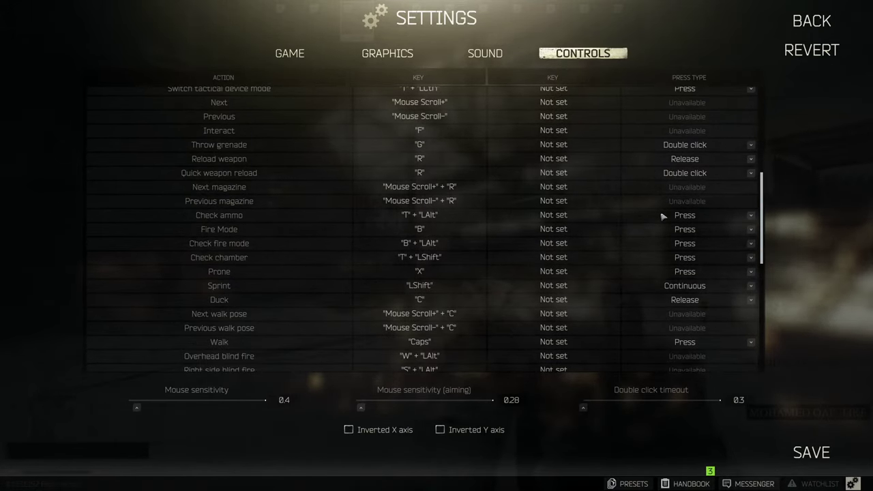
pyautogui.scroll(-1, 661, 217)
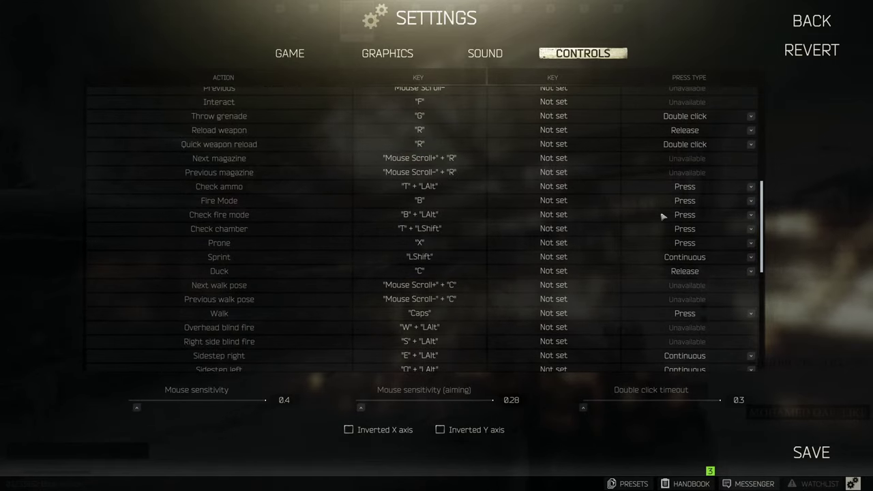
pyautogui.scroll(-1, 662, 217)
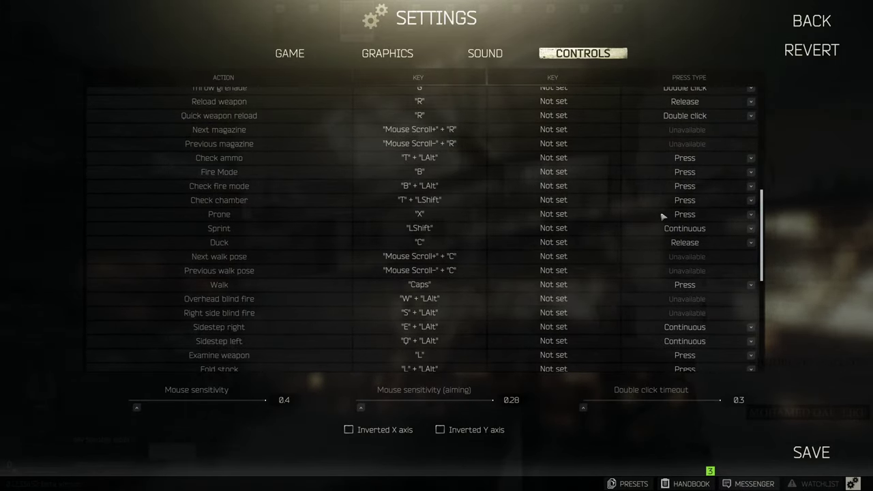
pyautogui.scroll(-1, 661, 217)
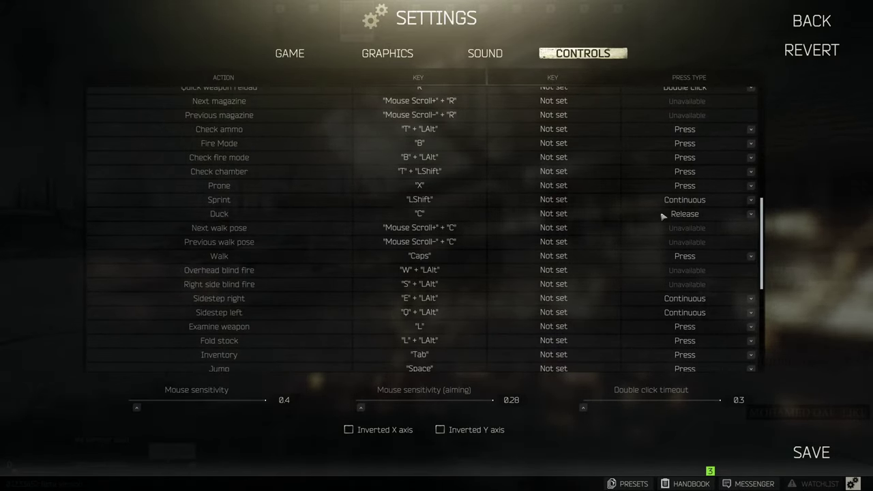
pyautogui.scroll(-1, 662, 217)
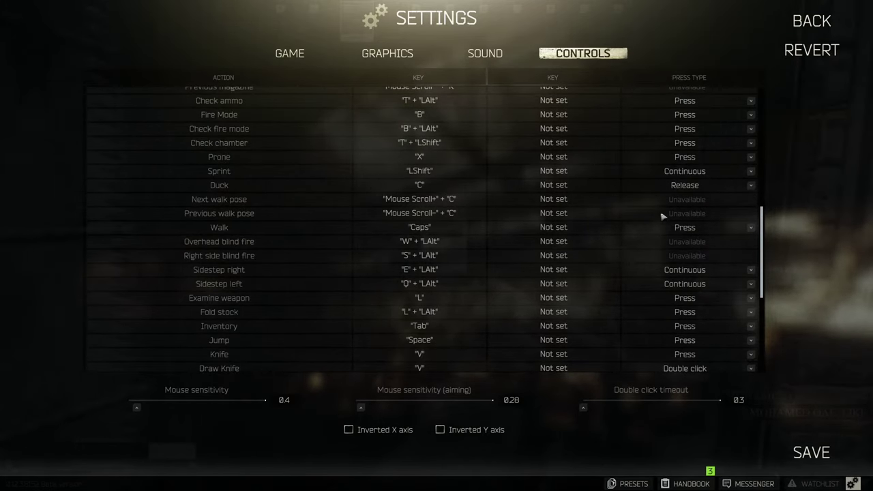
pyautogui.scroll(-1, 661, 217)
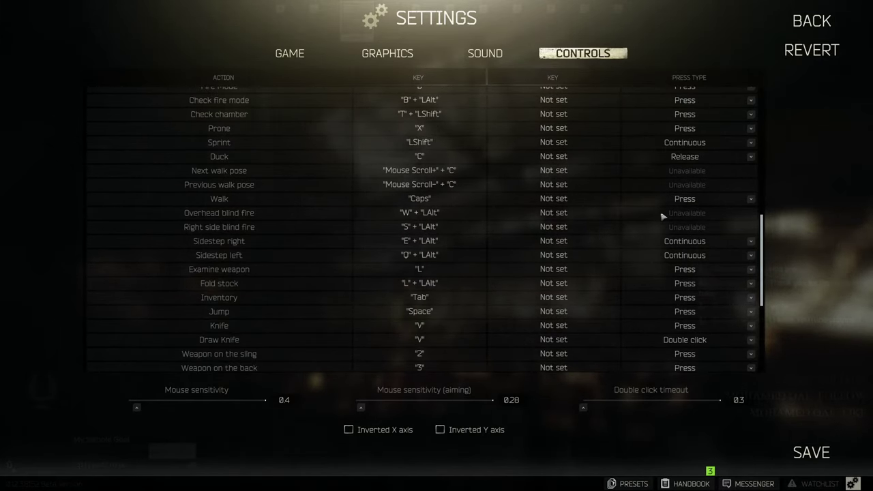
pyautogui.scroll(-1, 661, 217)
pyautogui.scroll(-1, 662, 217)
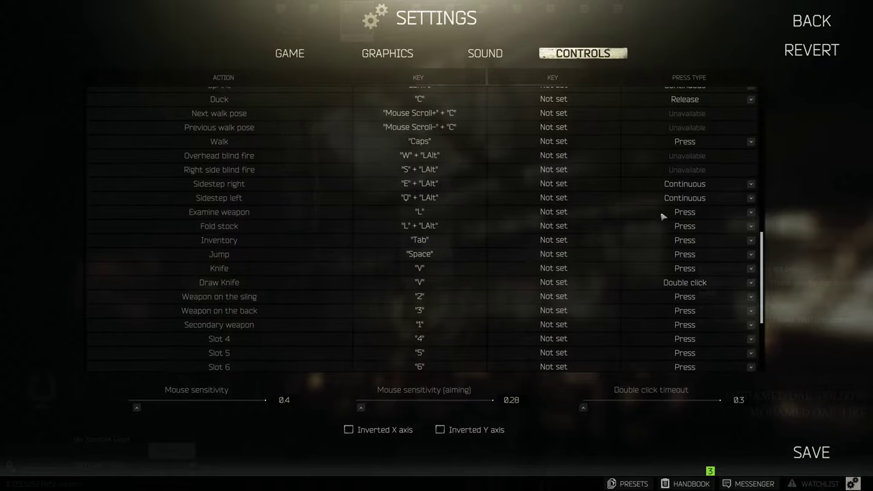
pyautogui.scroll(-1, 662, 217)
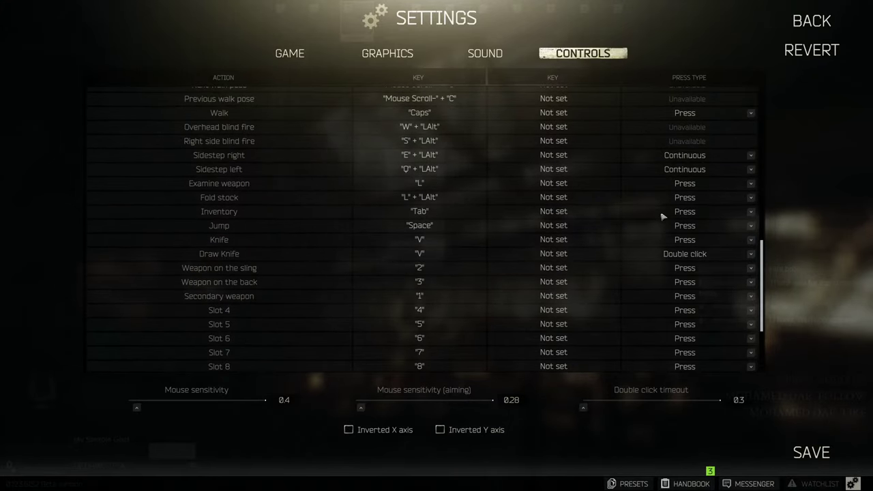
pyautogui.scroll(-1, 661, 217)
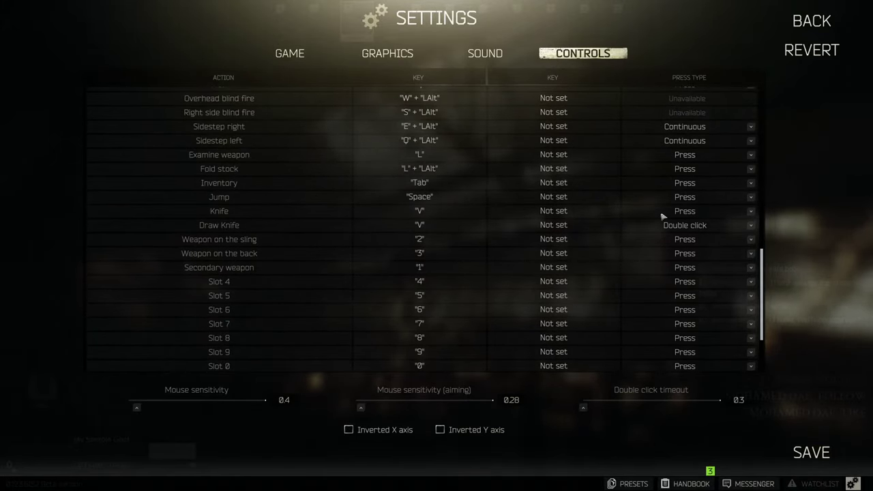
pyautogui.scroll(-1, 661, 216)
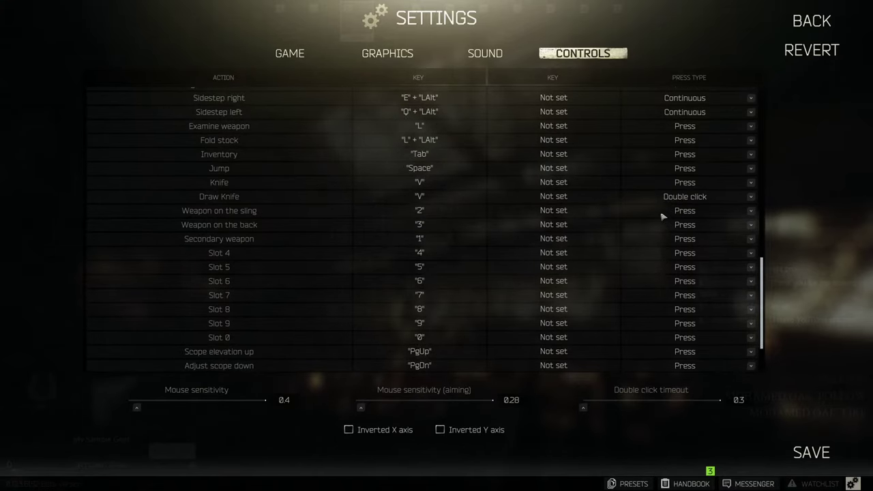
pyautogui.scroll(-1, 661, 217)
pyautogui.scroll(-1, 661, 217)
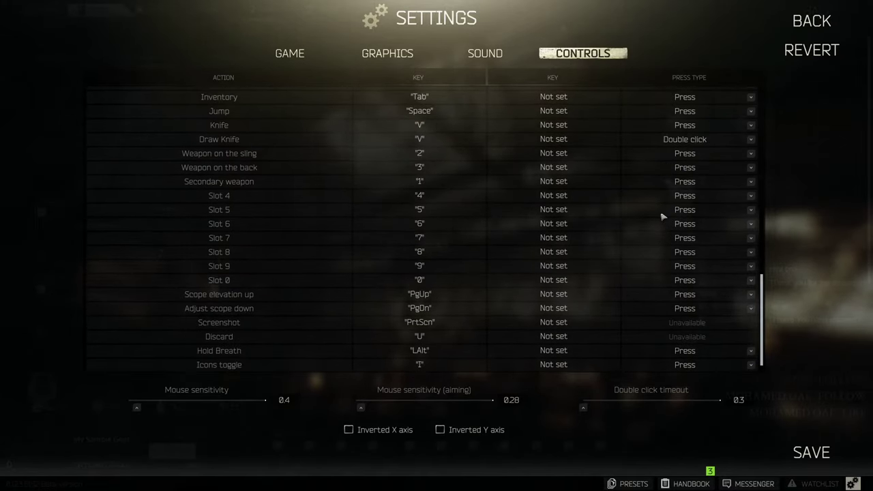
pyautogui.scroll(-1, 662, 217)
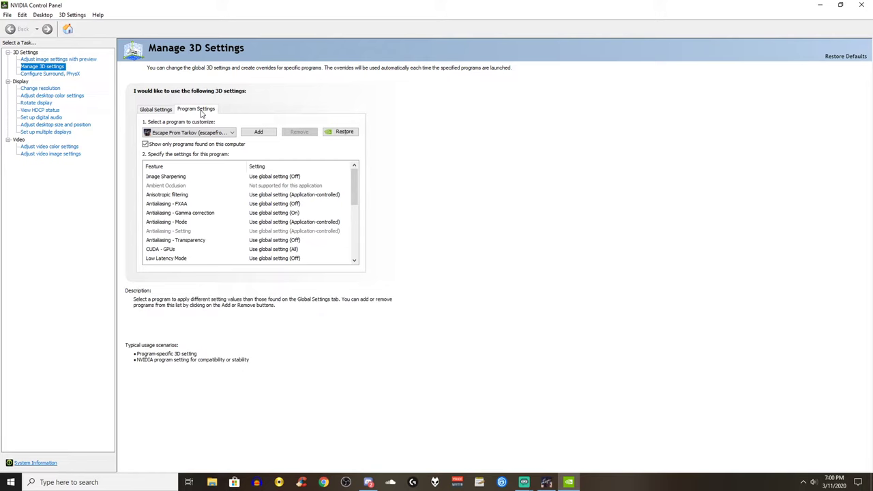
# - Review the program-specific 3D settings for Escape From Tarkov, from image sharpening down to threaded optimization and triple buffering
pyautogui.click(232, 132)
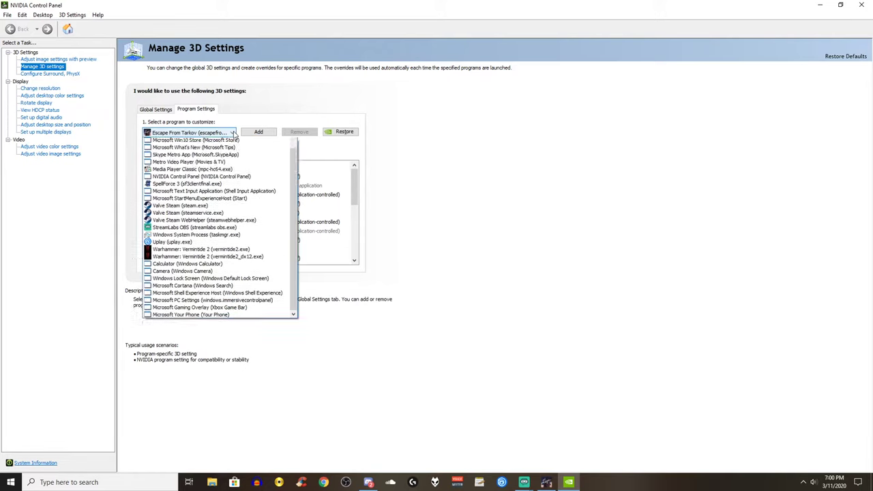
pyautogui.click(232, 133)
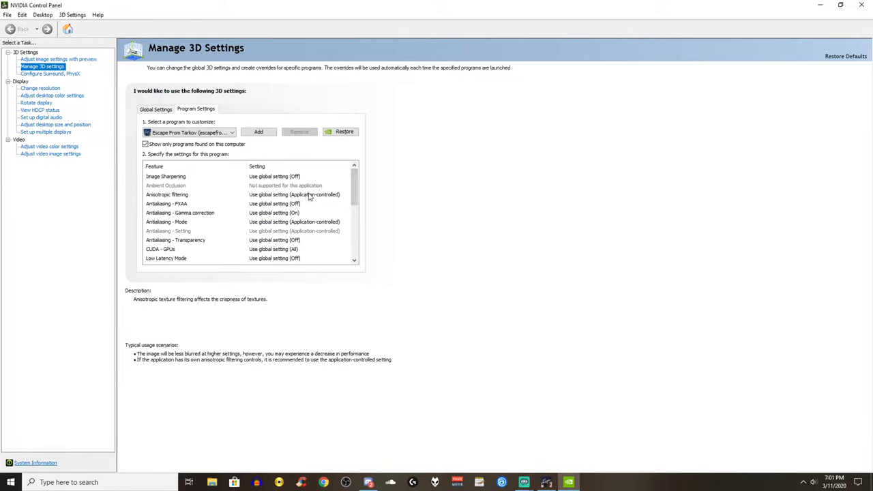
pyautogui.scroll(-1, 308, 196)
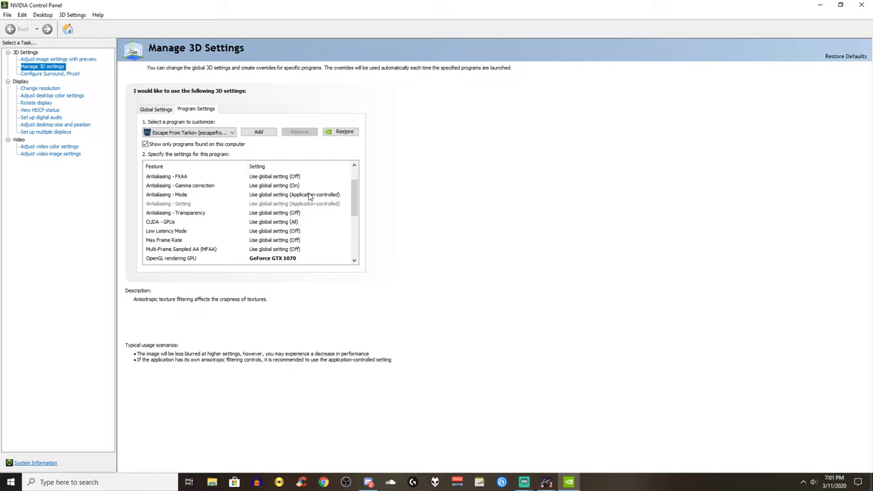
pyautogui.scroll(-1, 308, 196)
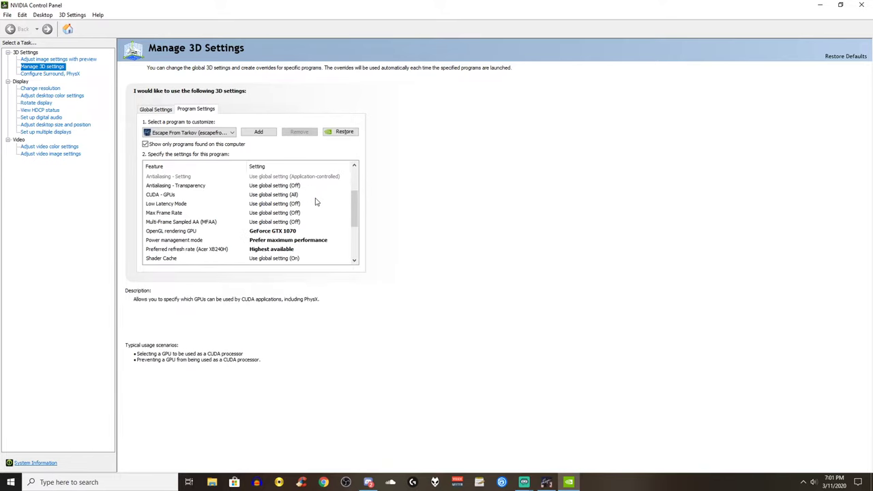
pyautogui.scroll(-1, 316, 202)
pyautogui.scroll(-1, 318, 203)
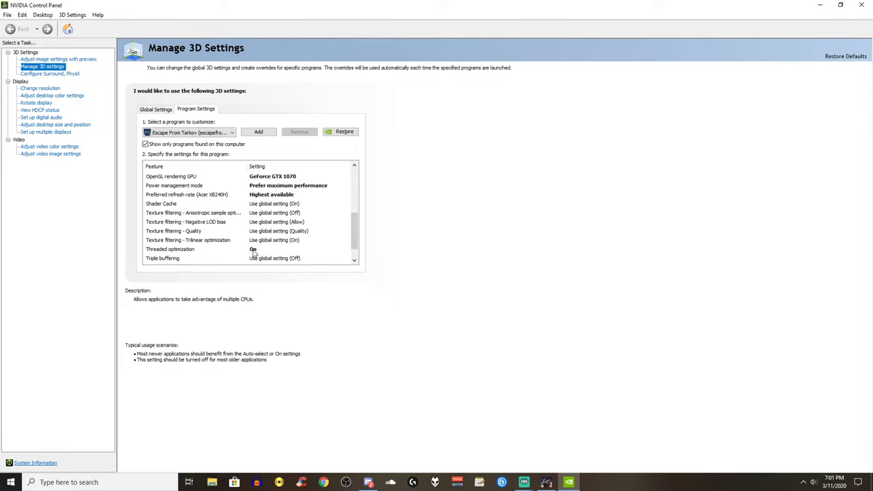
pyautogui.scroll(-1, 286, 250)
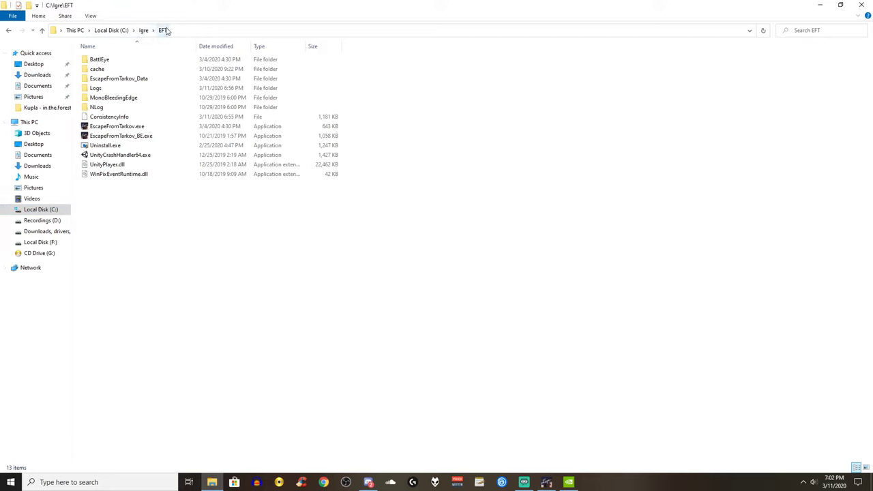
# - In File Explorer, open the compatibility properties of EscapeFromTarkov.exe and set its high DPI scaling override to be performed by Application
pyautogui.click(124, 129)
pyautogui.rightClick(123, 129)
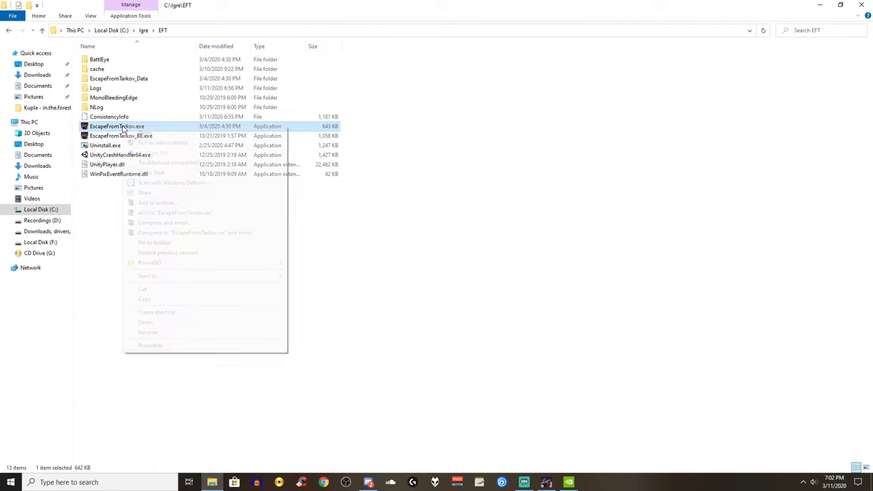
pyautogui.click(154, 343)
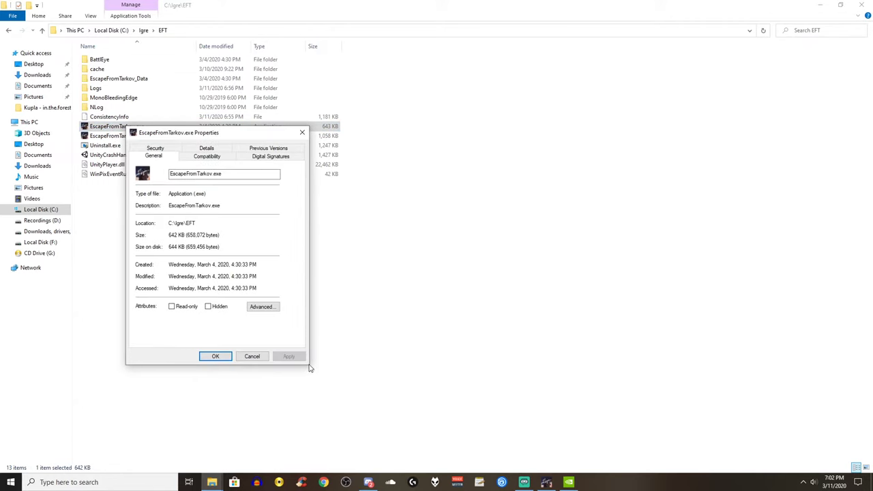
pyautogui.click(205, 156)
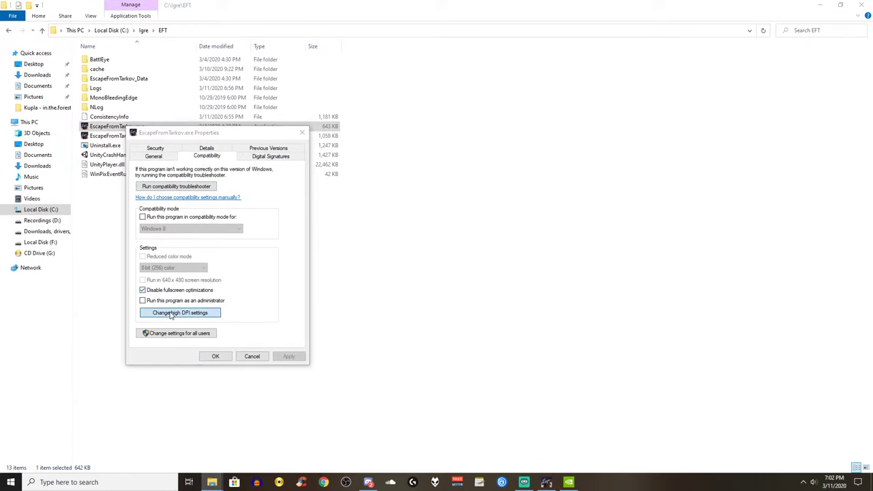
pyautogui.click(181, 313)
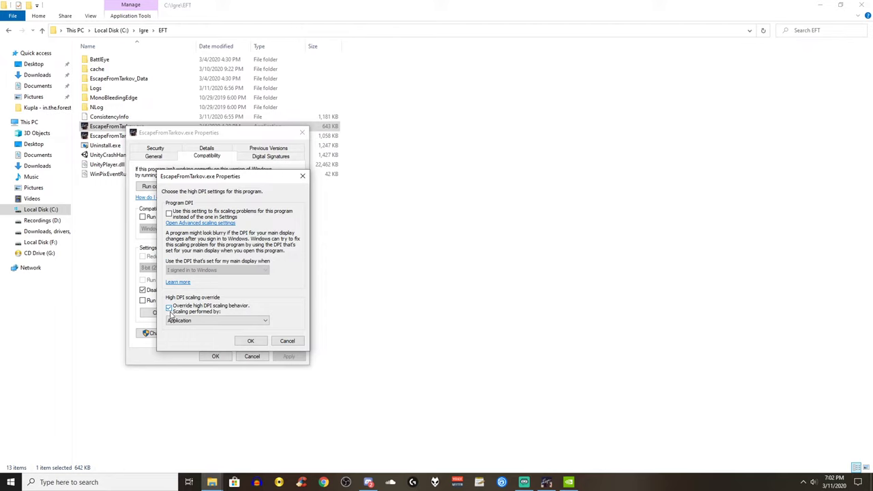
pyautogui.click(218, 317)
pyautogui.click(193, 328)
pyautogui.click(251, 342)
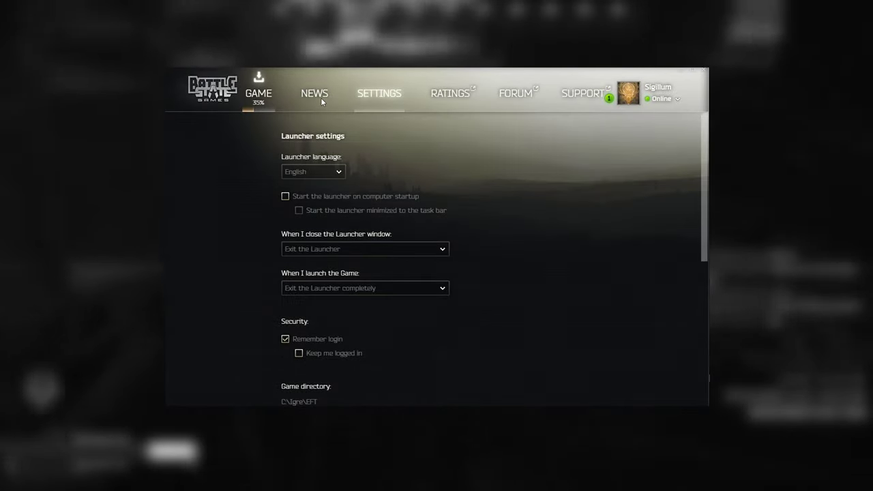
# - Switch to the Battlestate Games launcher and look through its news and launcher settings pages
pyautogui.click(317, 96)
pyautogui.click(367, 95)
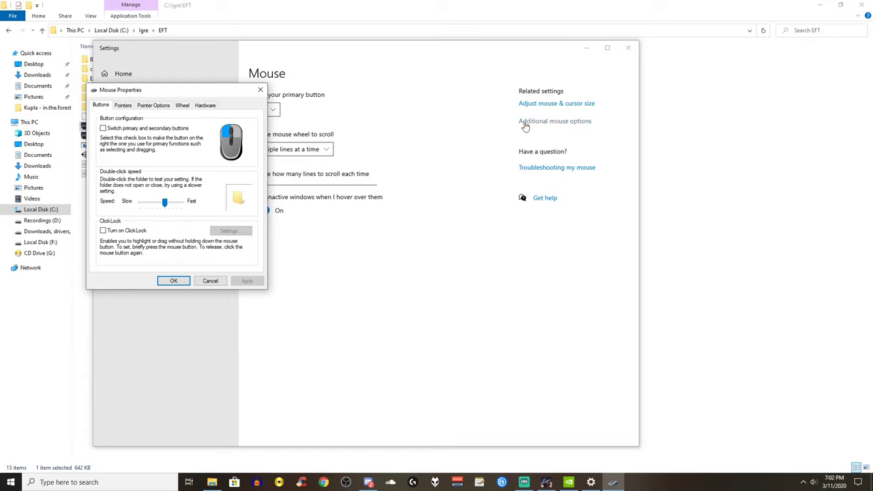
# - Review the Windows mouse pointer options, including pointer speed, enhanced pointer precision and visibility, and close the mouse properties
pyautogui.click(123, 105)
pyautogui.click(153, 106)
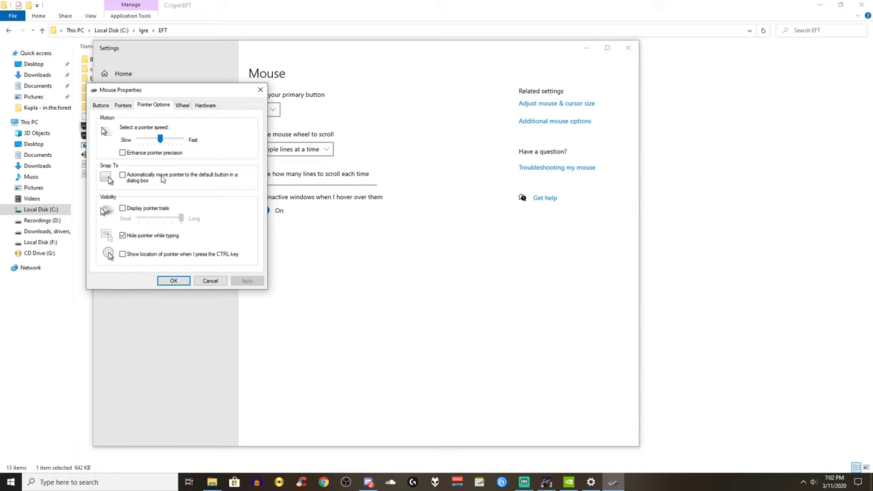
pyautogui.click(181, 283)
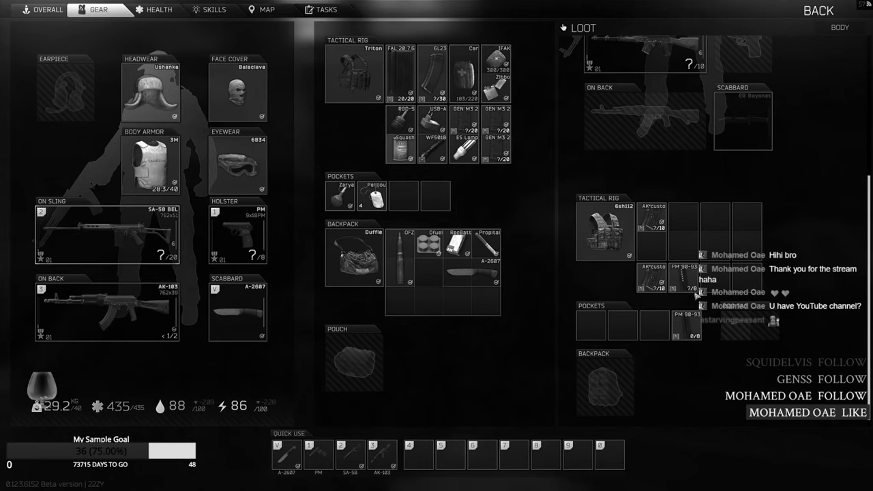
# - Leave the body's loot screen in Escape From Tarkov and equip the SA-58 rifle while facing the door
pyautogui.press('Tab')
pyautogui.press('2')
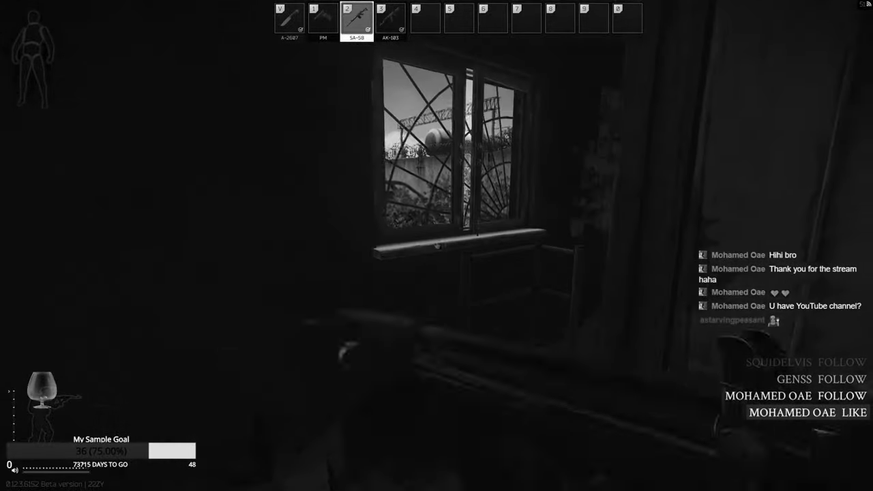
pyautogui.moveTo(436, 245)
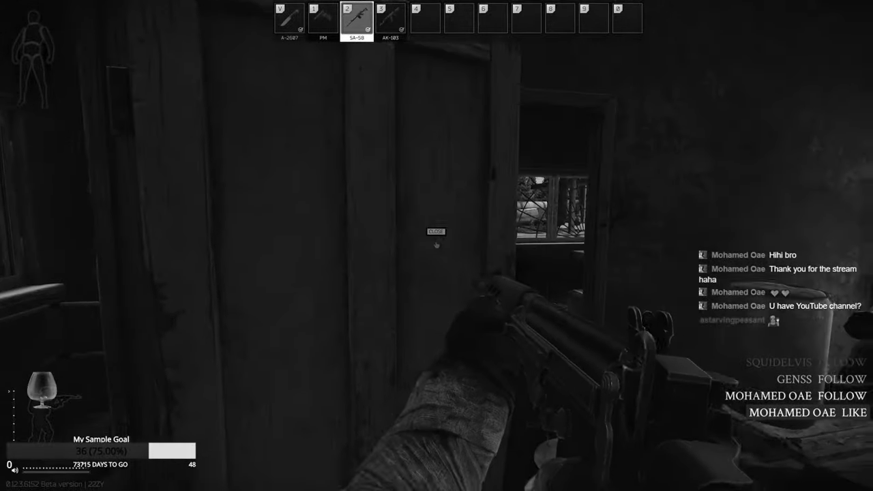